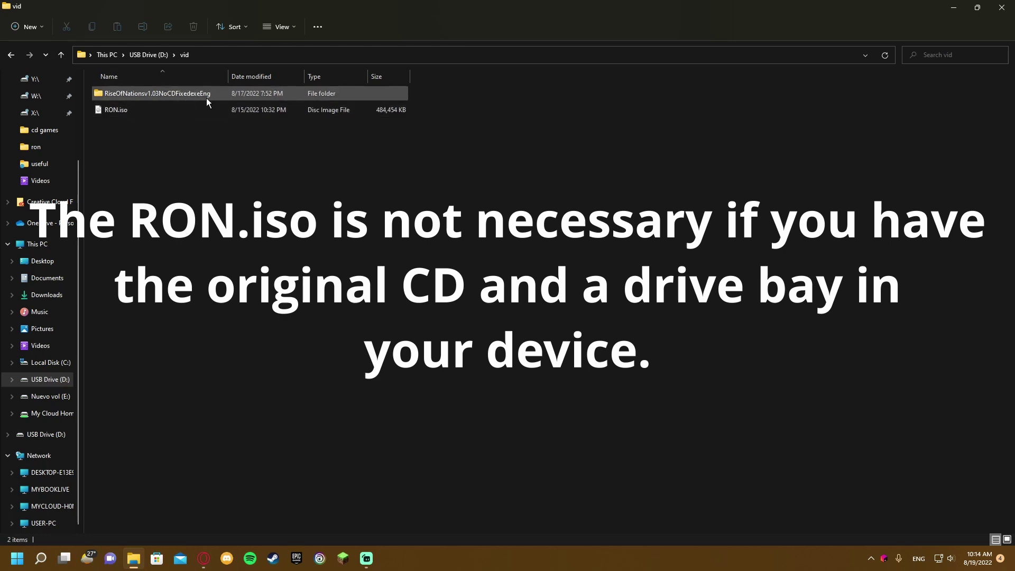
- Mount RON.iso, run RONSETUP.EXE, choose Install and enter the 25-character product key
double_click(174, 110)
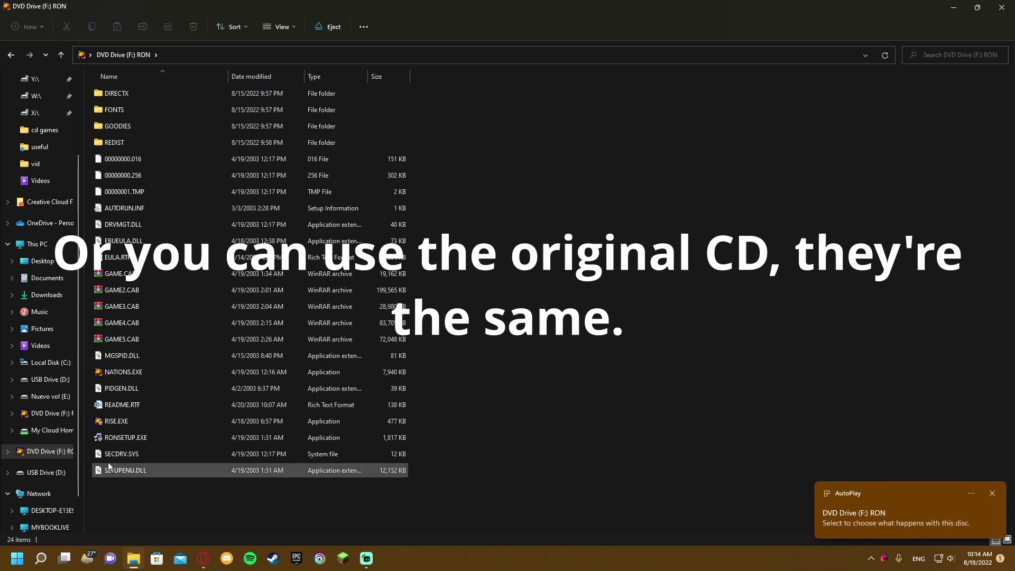
click(991, 493)
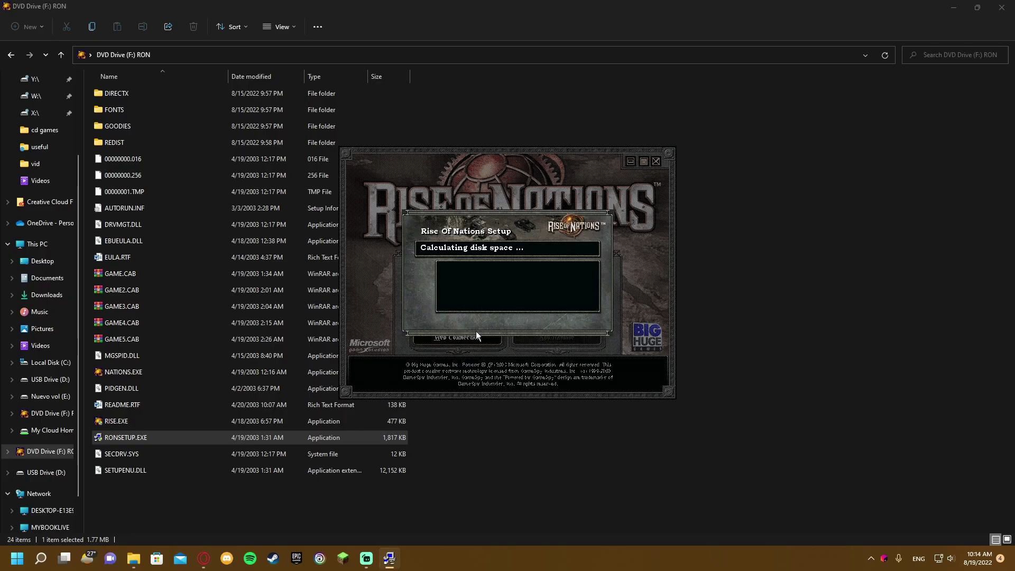
click(466, 308)
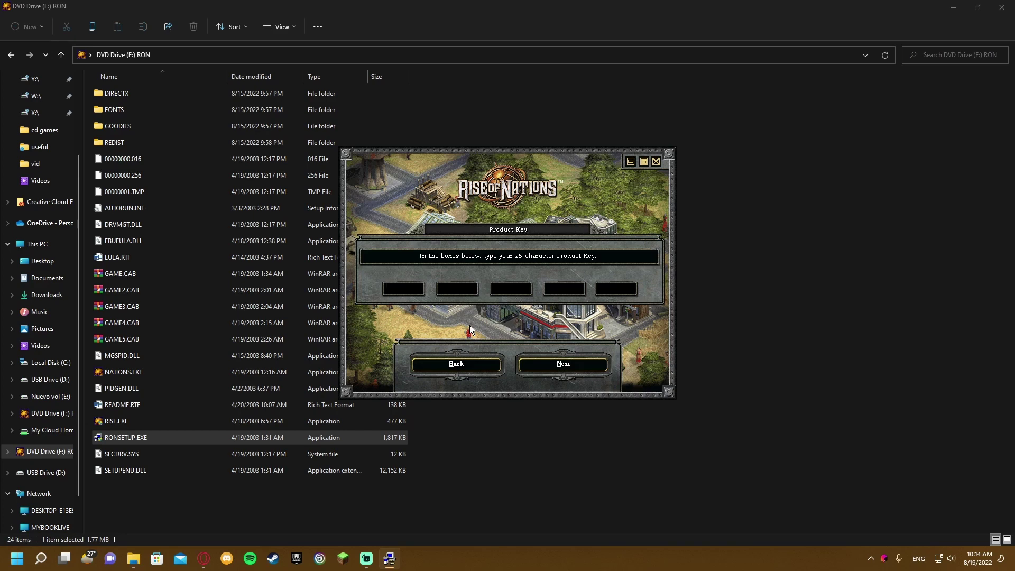
text(XXXX)
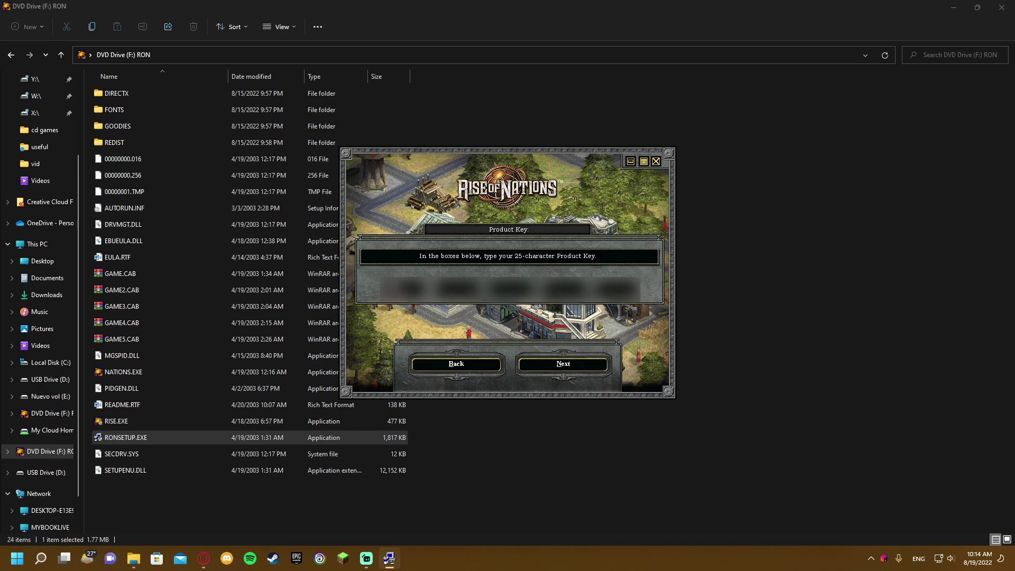
text(XXXXXXX)
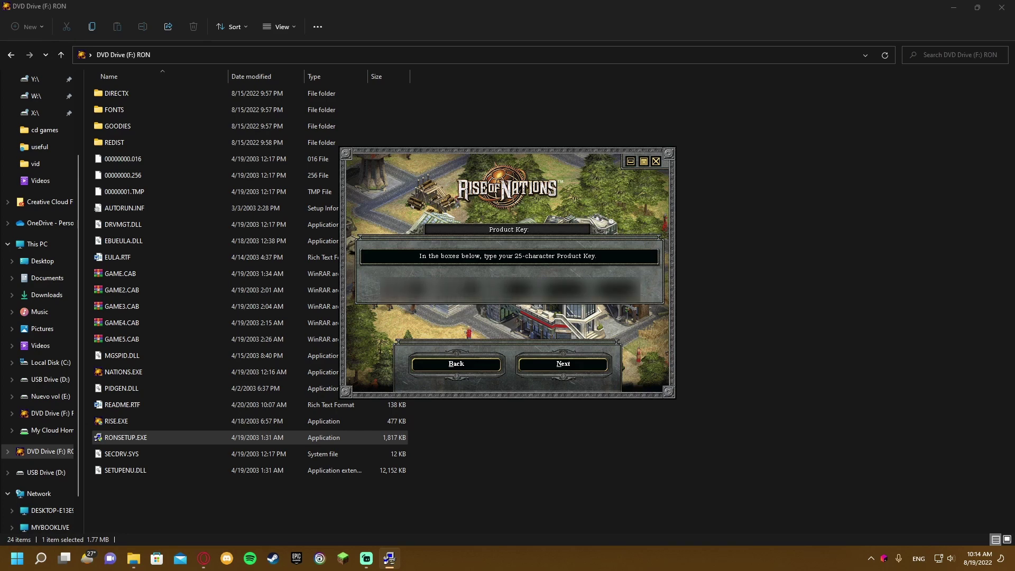
text(XXXXXXXXX)
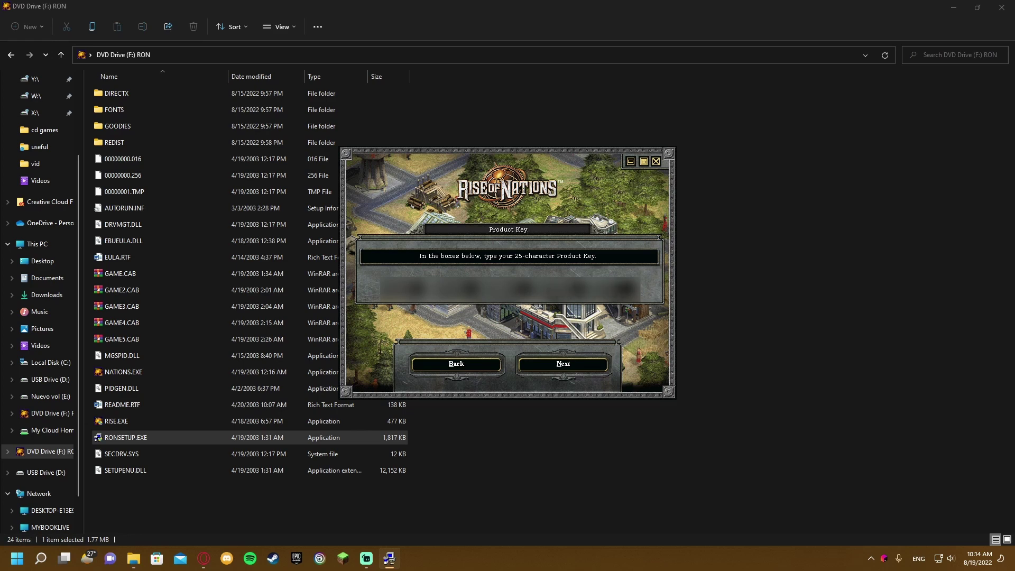
key(Return)
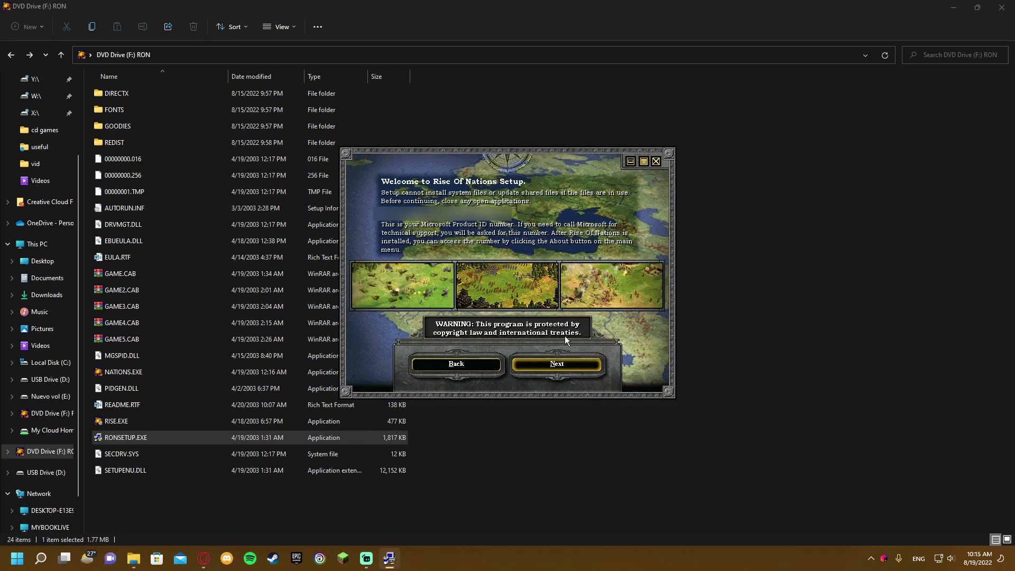
- Choose drive E: and folder cd games > RON as destination, then toggle Install GameSpy Arcade
click(555, 366)
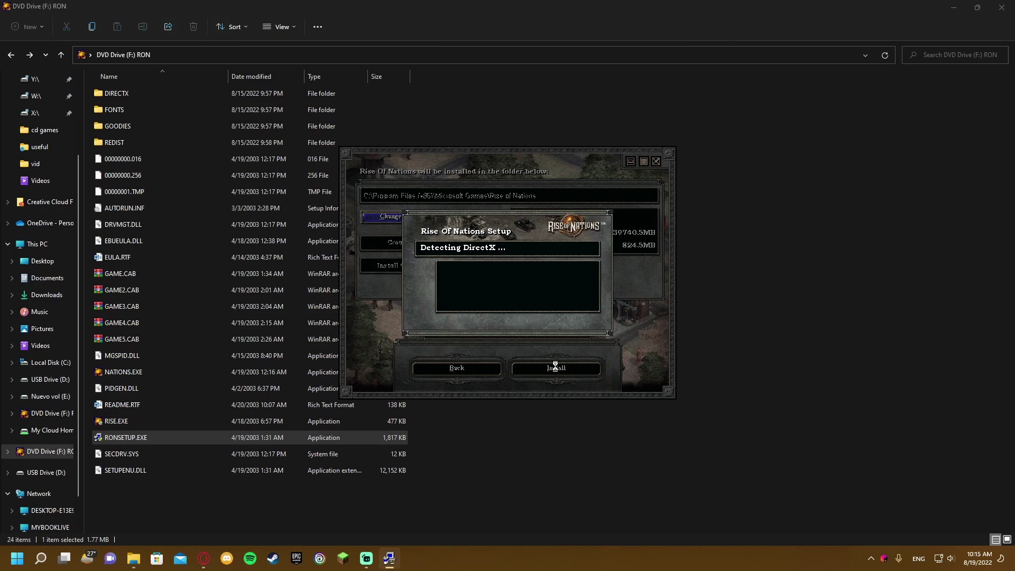
click(413, 221)
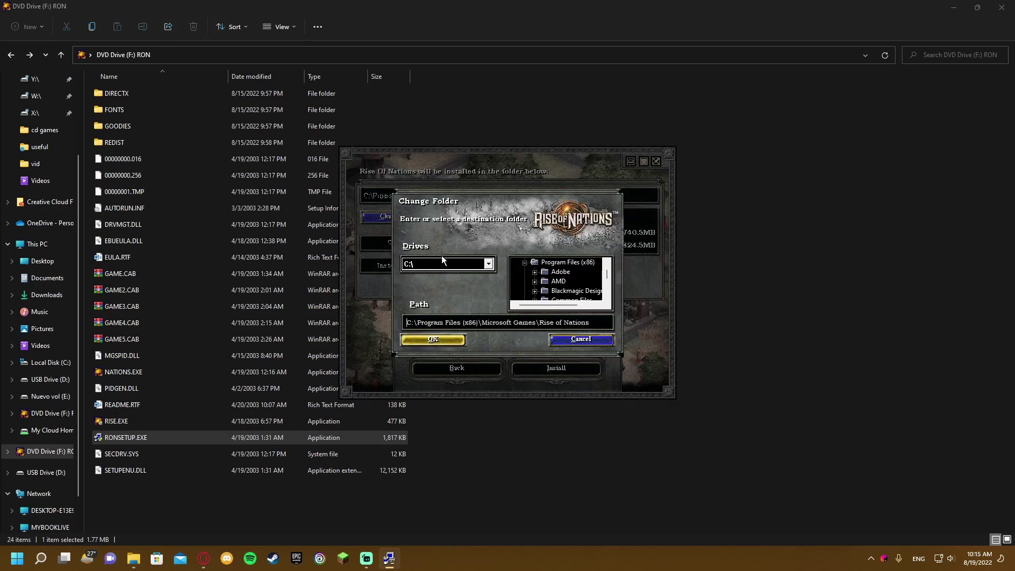
click(488, 263)
click(446, 287)
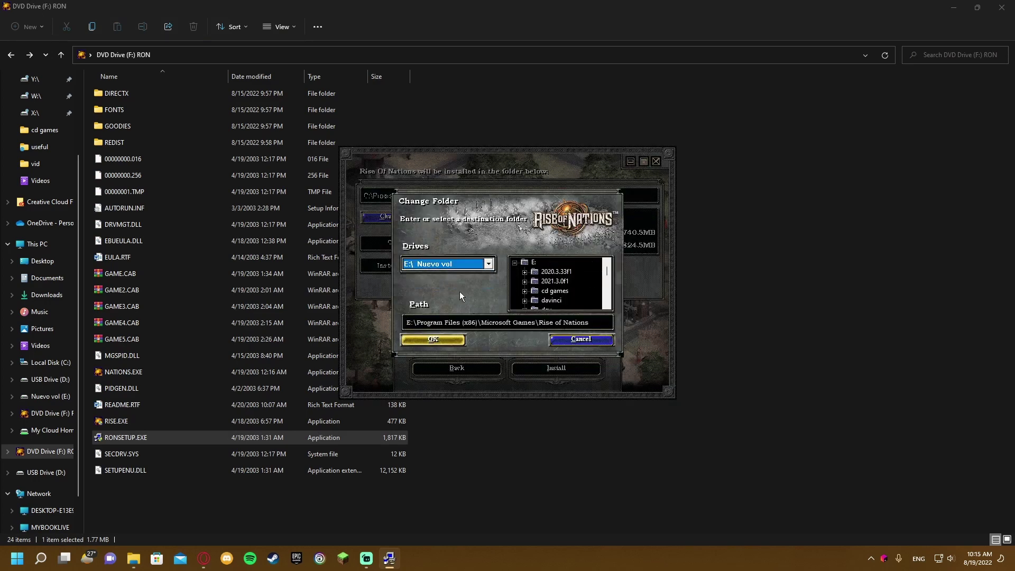
click(552, 291)
click(525, 291)
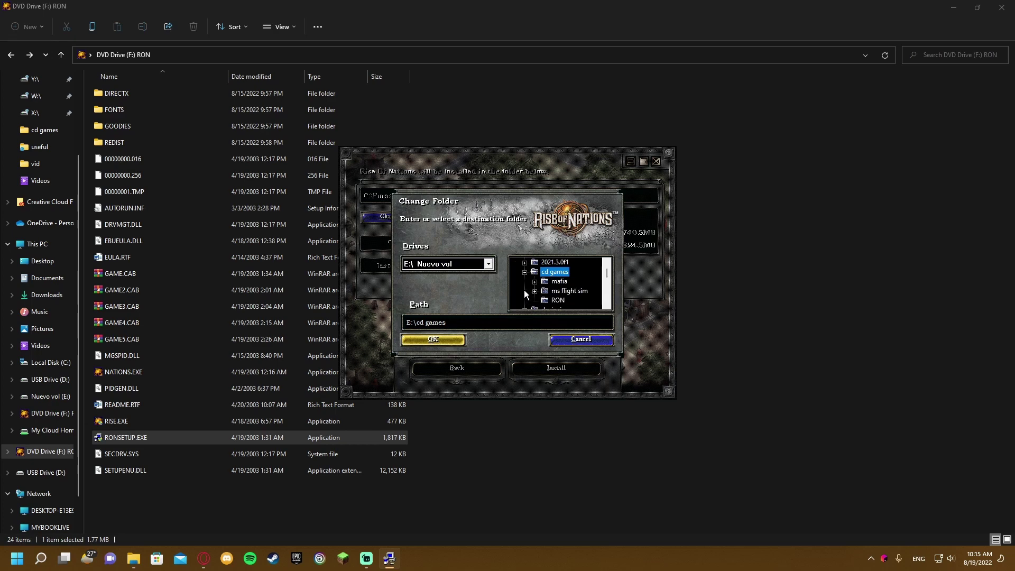
click(557, 299)
click(433, 339)
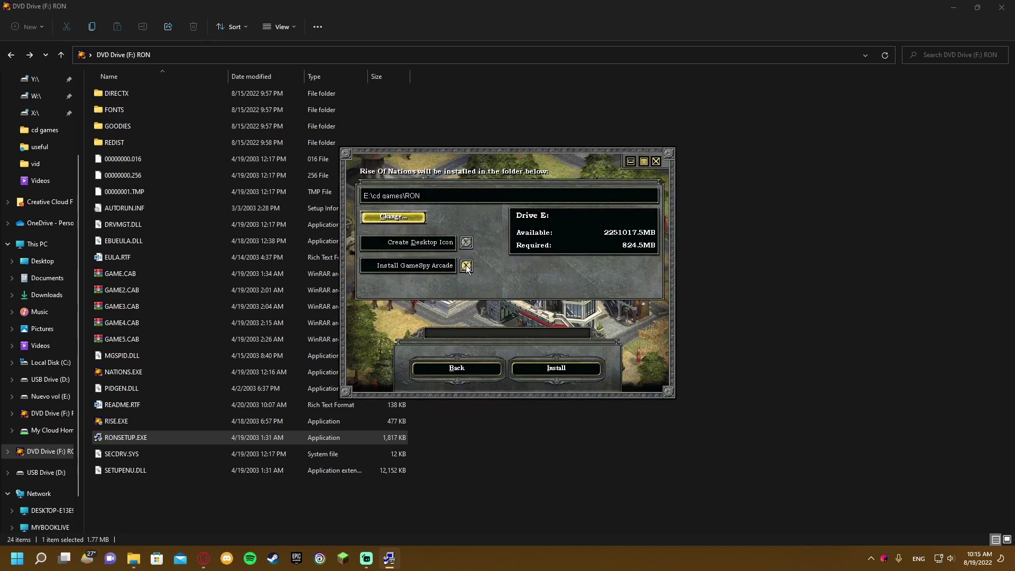
click(466, 265)
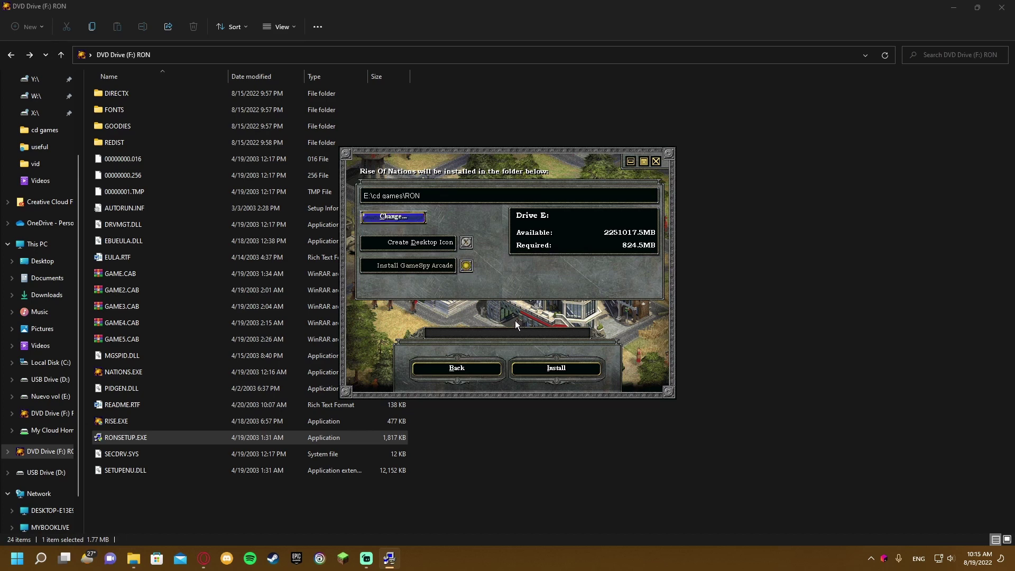
- Start the installation, copying the game files into E:\cd games\RON
click(559, 373)
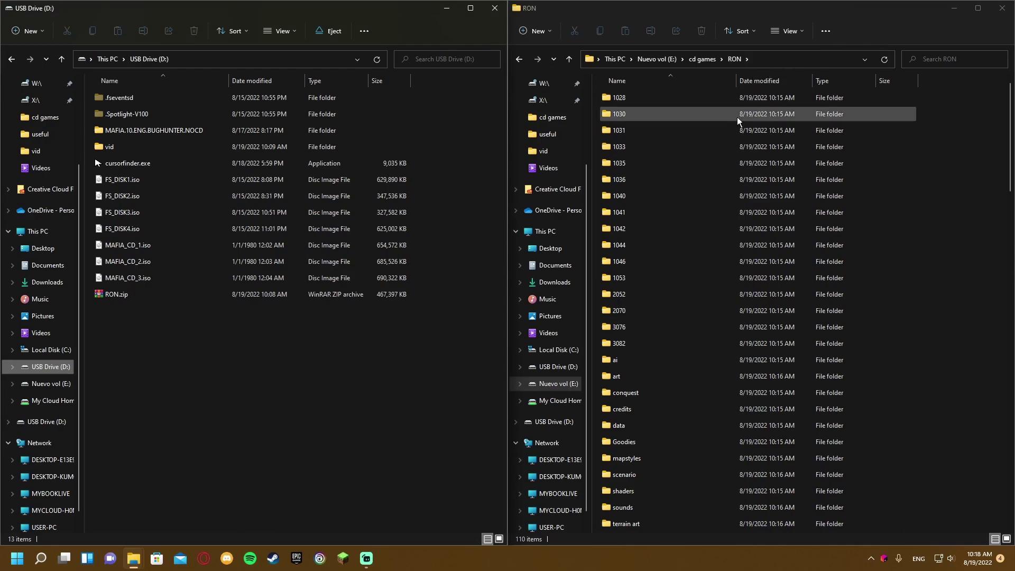
- Open vid > RiseOfNationsv1.03NoCDFixedexeEng on the USB drive and launch ronpatch_13.exe
scroll(825, 411, down, 15)
scroll(825, 411, up, 12)
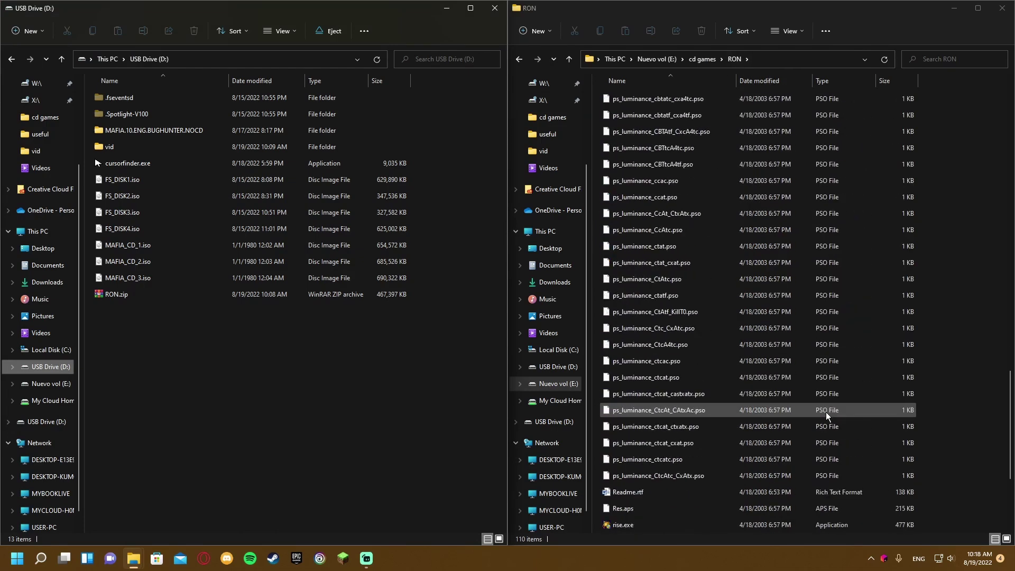
double_click(160, 151)
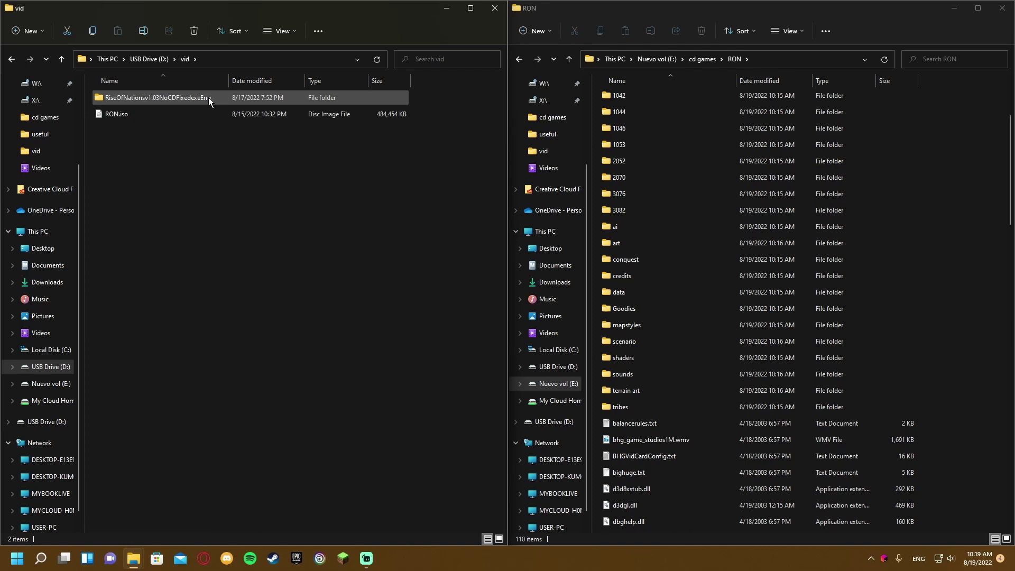
double_click(209, 97)
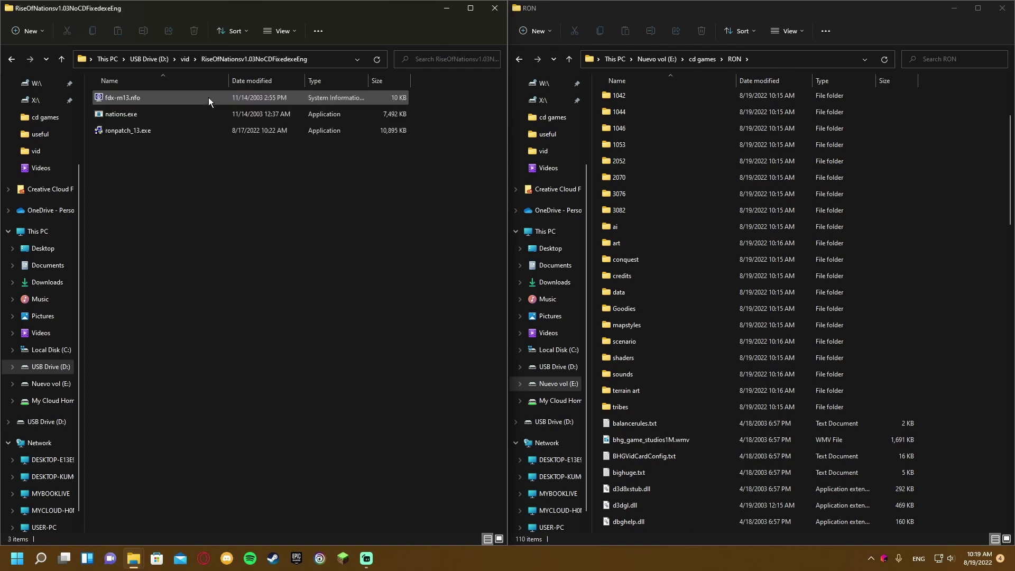
click(175, 130)
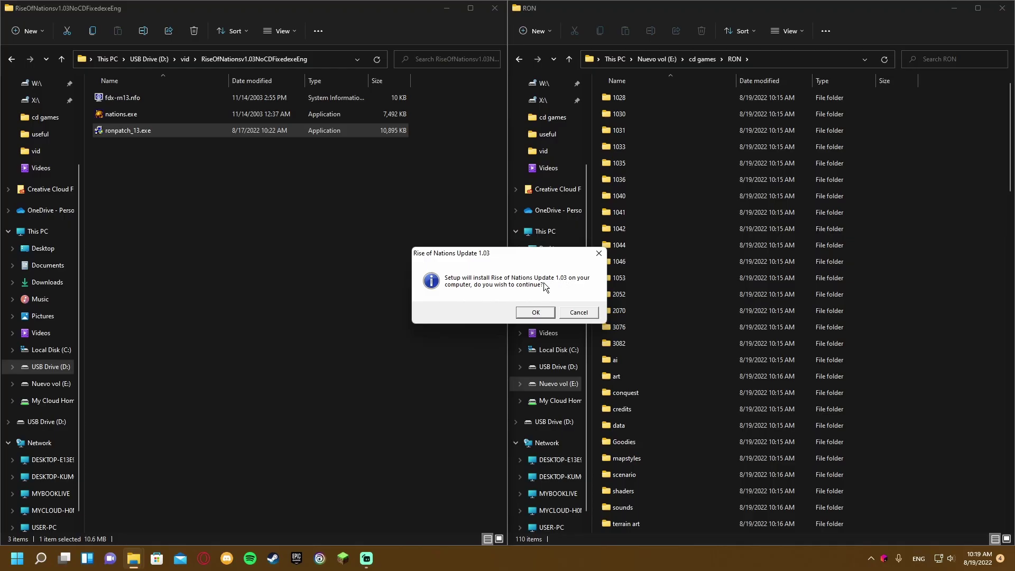
- Confirm installing Rise of Nations Update 1.03 and let the patch finish
click(533, 312)
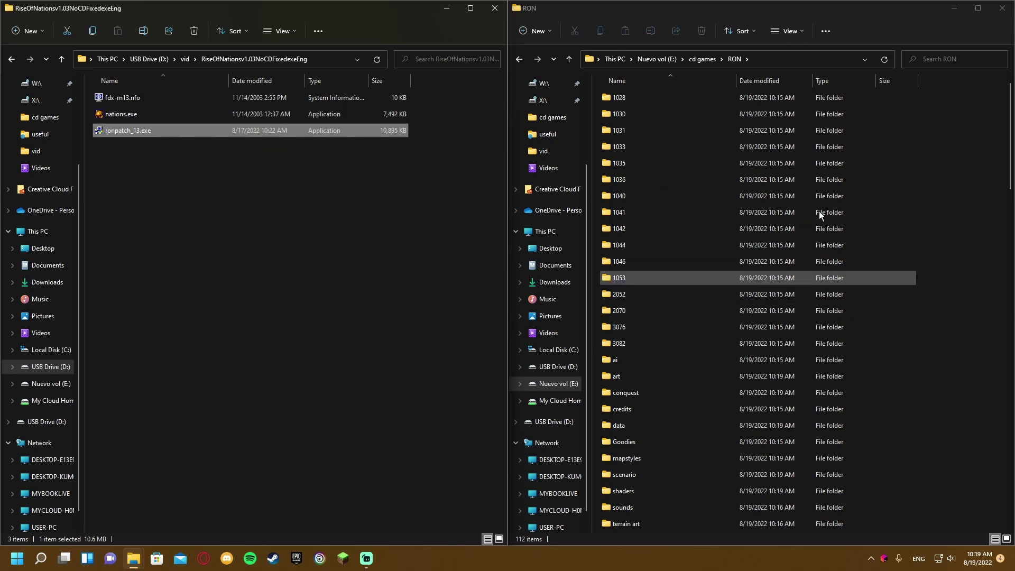
- Minimize the patch folder window and launch Rise of Nations from its desktop shortcut
click(446, 9)
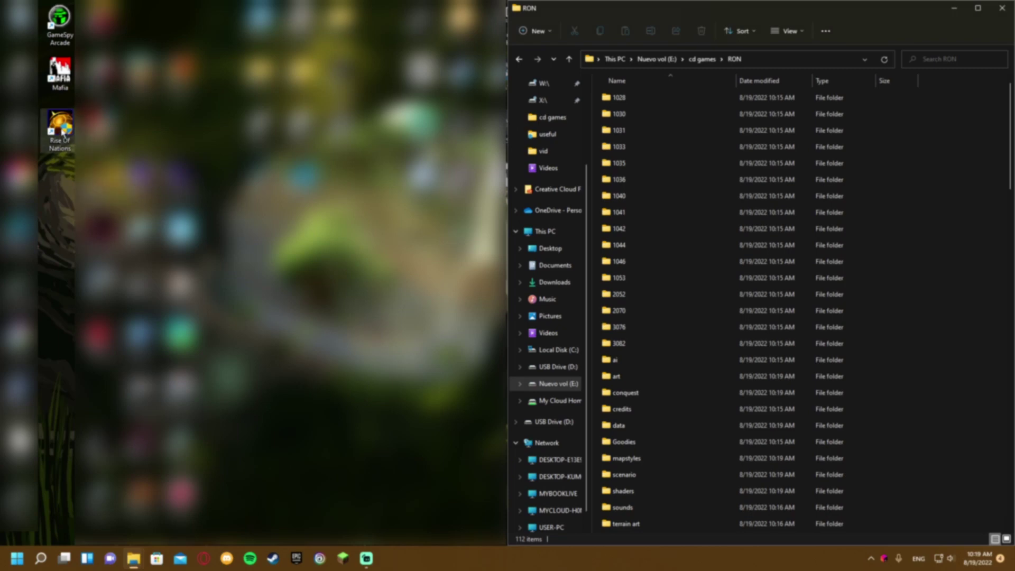
click(63, 132)
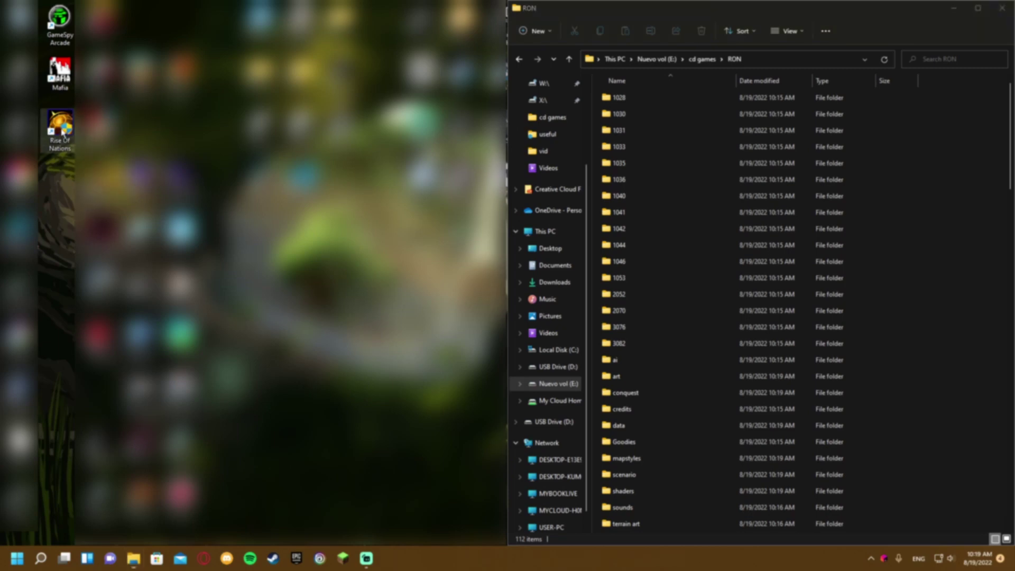
double_click(63, 130)
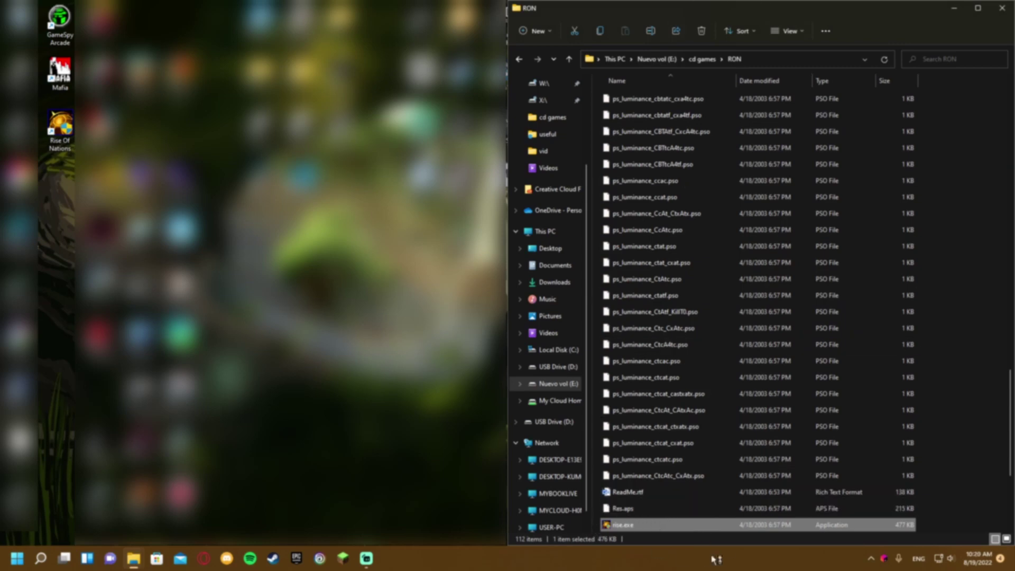
mouse_move(136, 562)
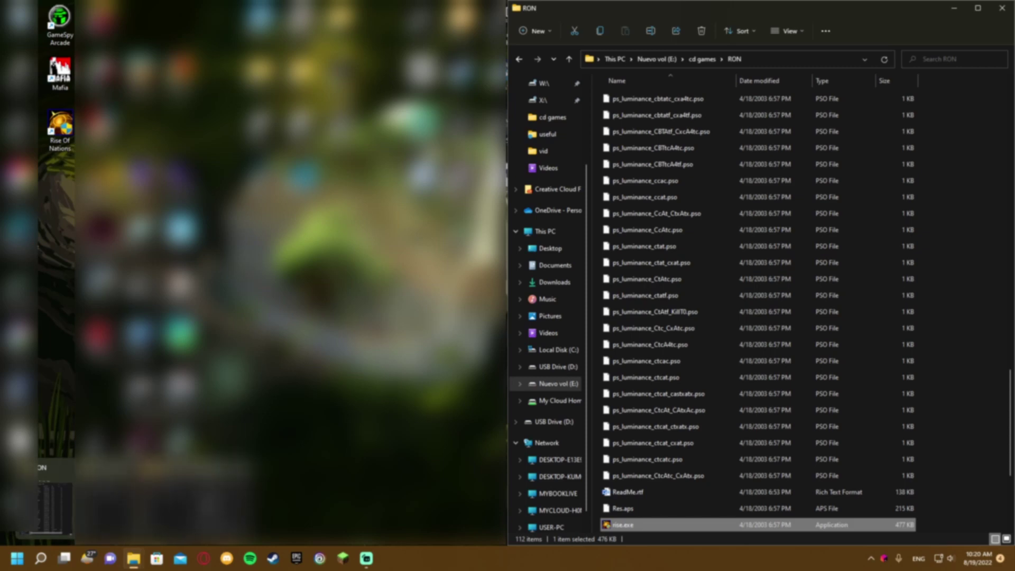
- Copy no-CD nations.exe and fdx-rn13.nfo from the patch folder into RON, overwriting the old nations.exe
click(236, 523)
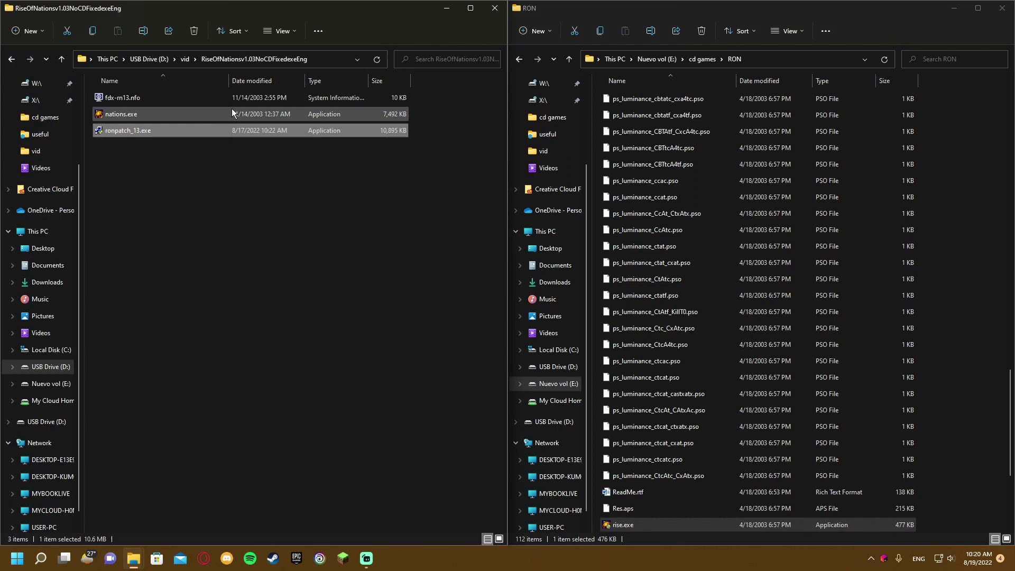
click(176, 112)
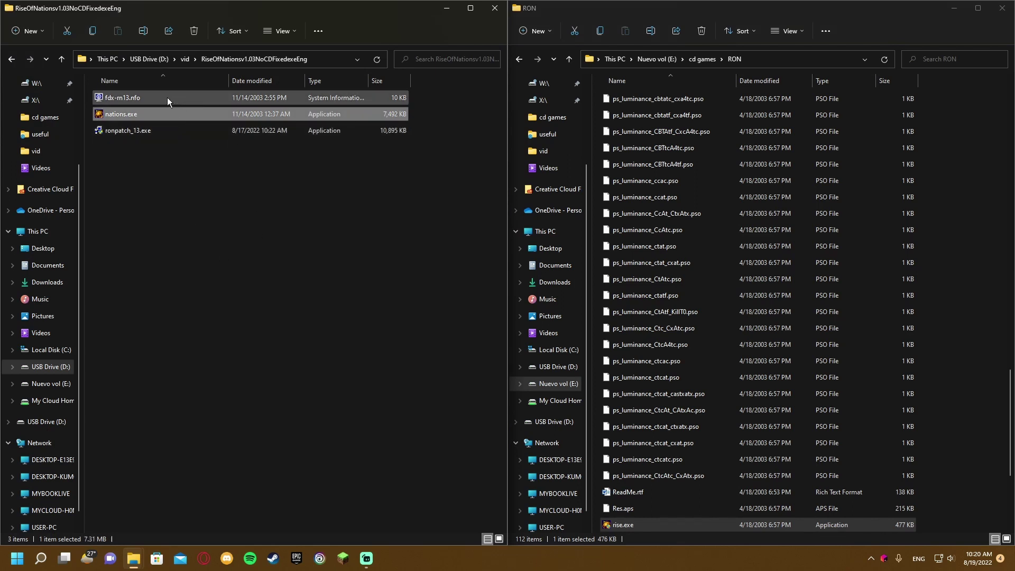
ctrl+click(164, 97)
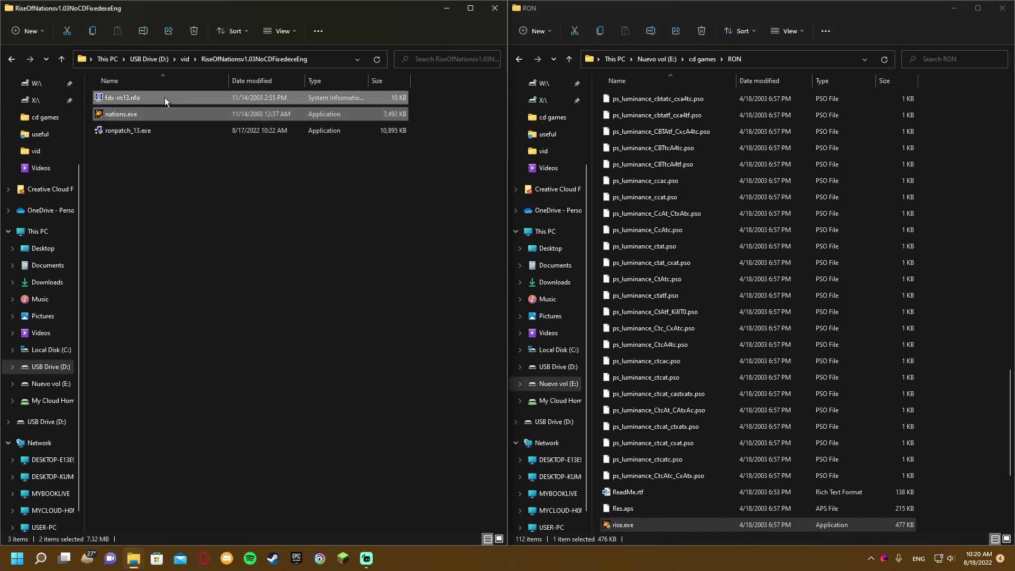
drag(150, 96, 964, 191)
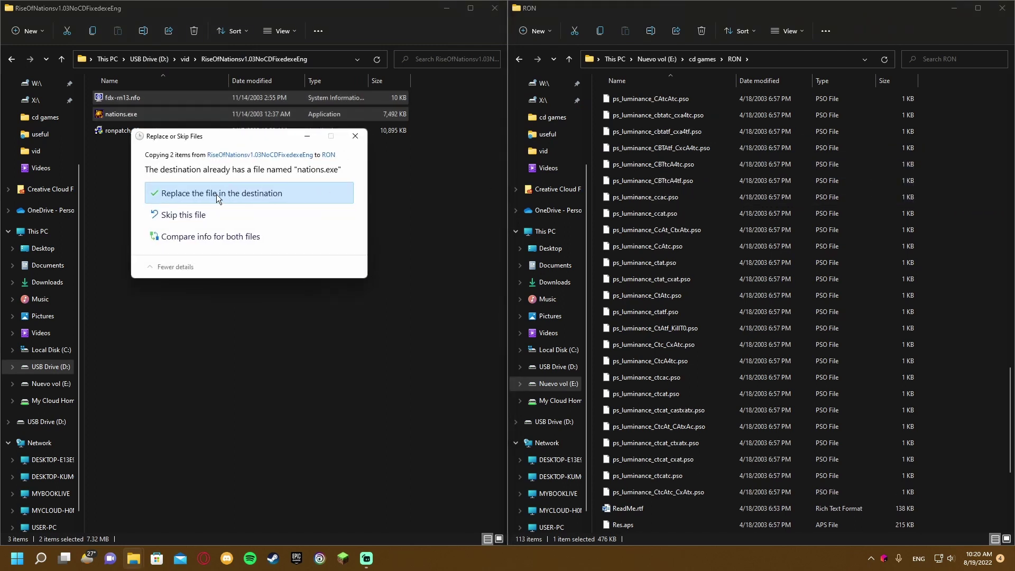
click(214, 195)
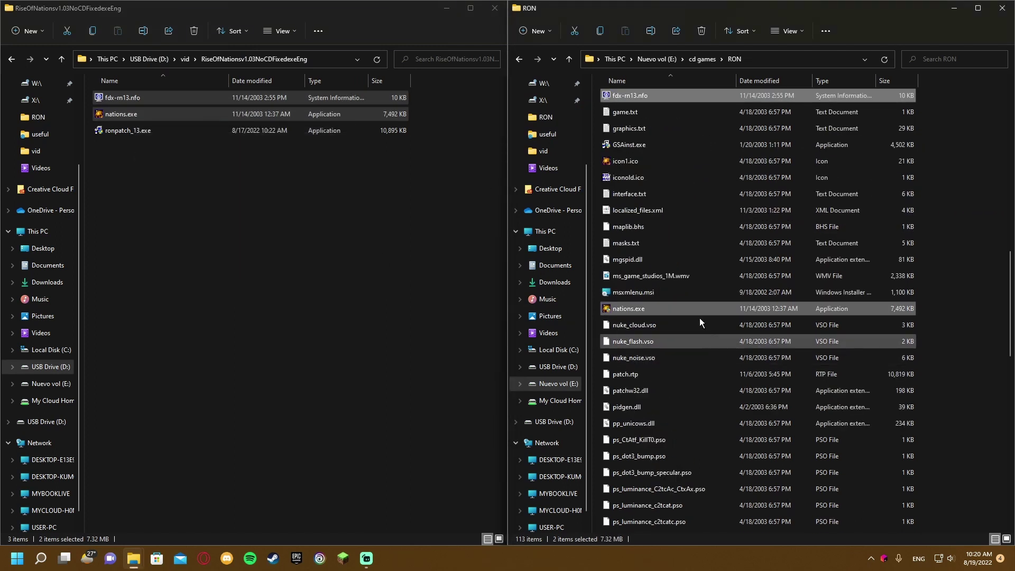
click(664, 306)
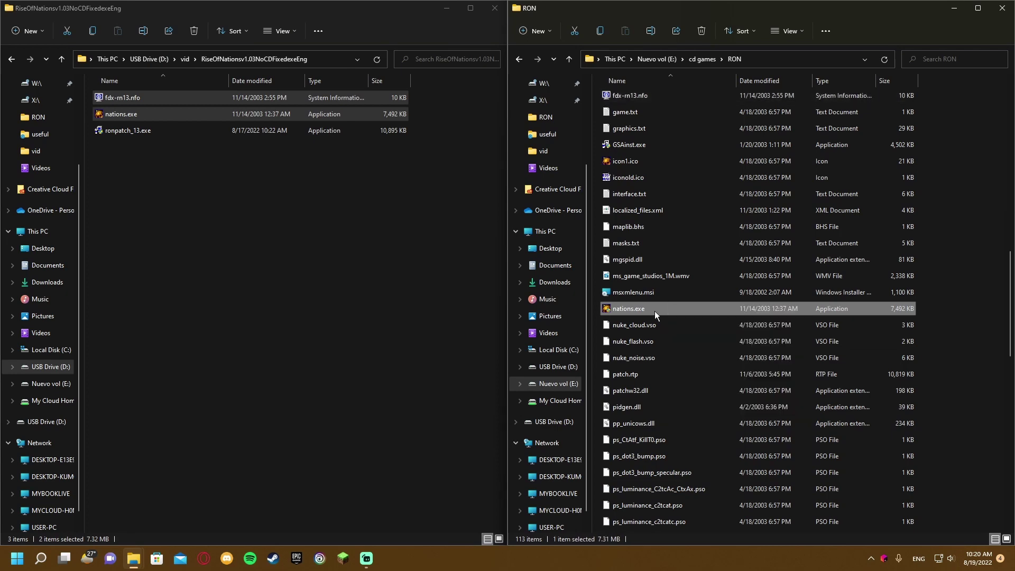
- Set nations.exe to run in Windows XP (Service Pack 3) compatibility mode
right_click(654, 311)
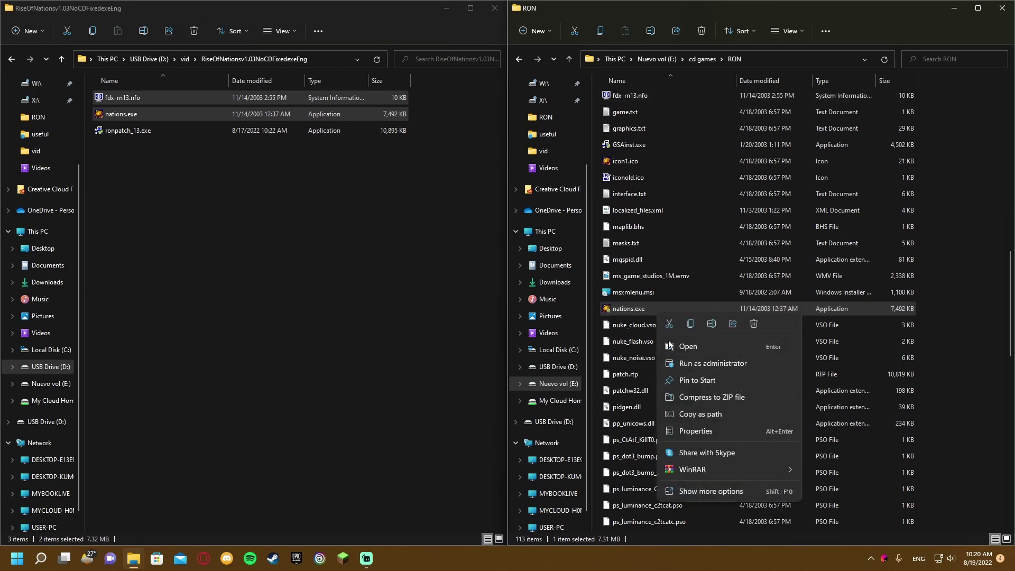
click(689, 433)
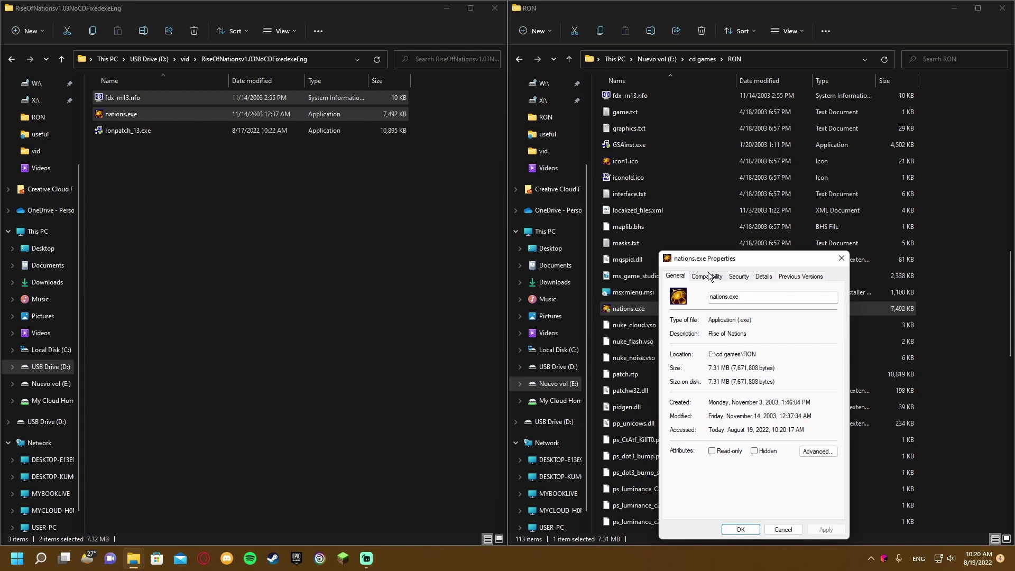
click(706, 275)
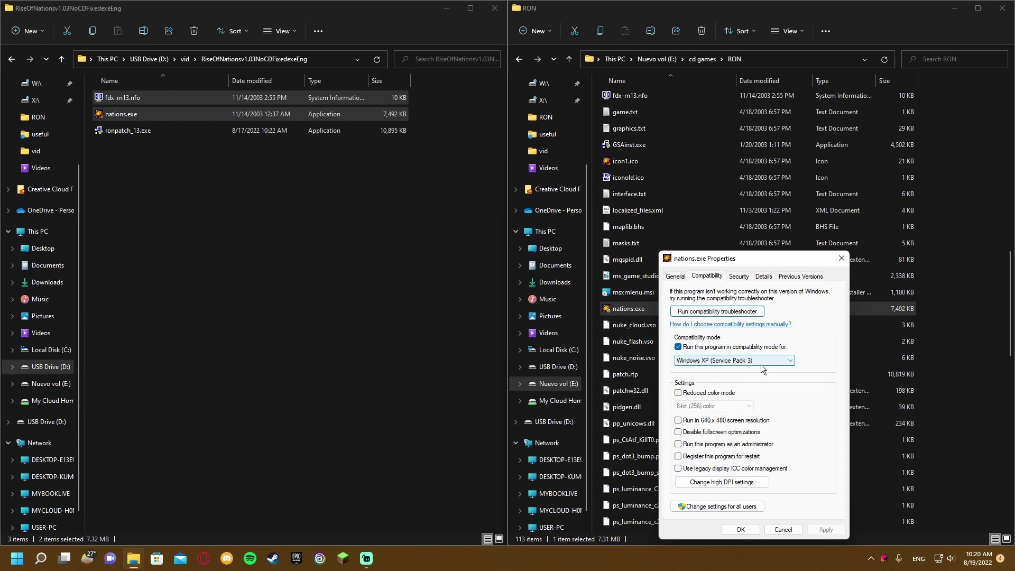
click(705, 362)
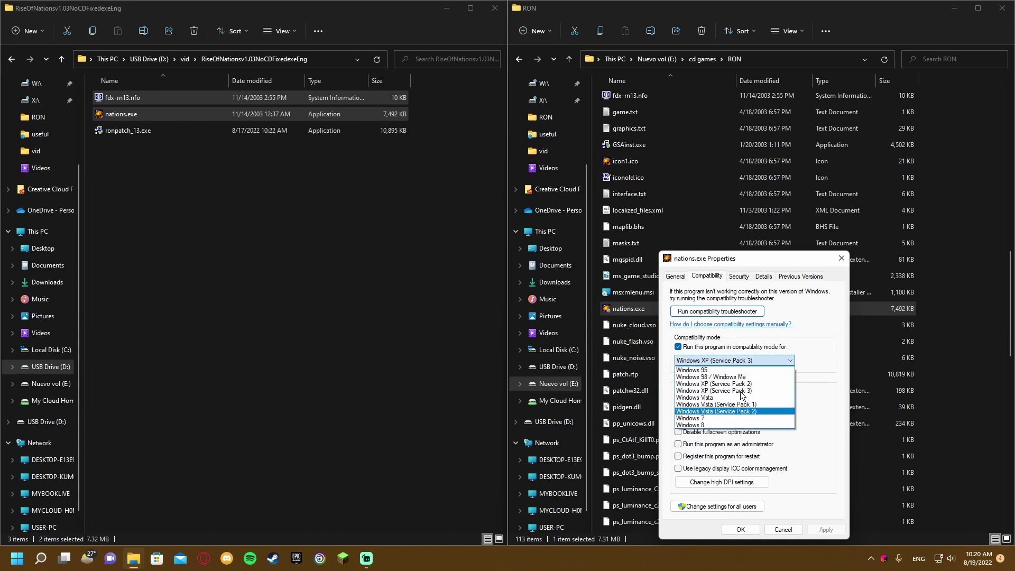
click(807, 367)
click(740, 530)
- Try launching rise.exe, then set it to Windows XP (Service Pack 3) compatibility mode
scroll(742, 517, down, 7)
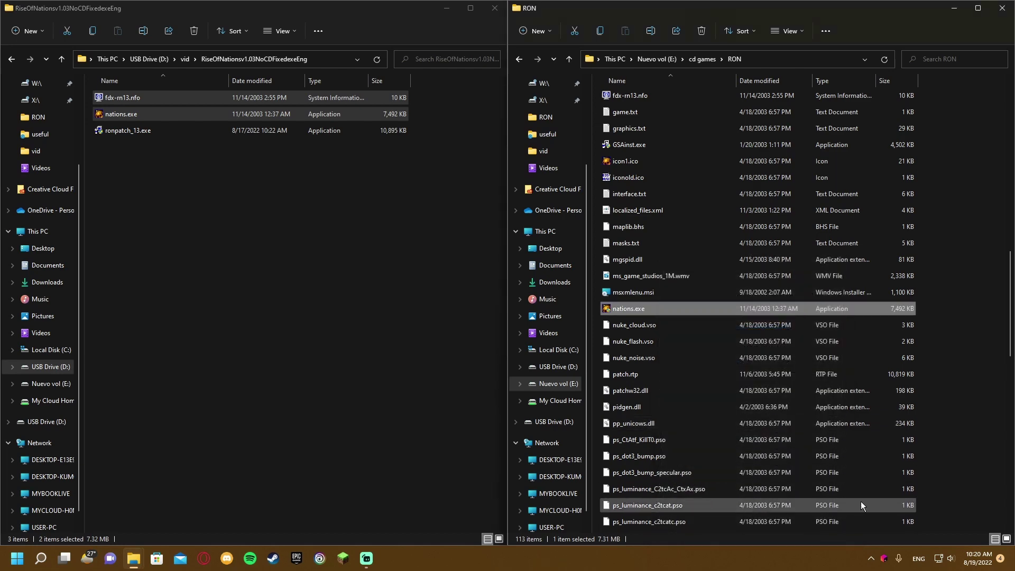
scroll(677, 417, down, 7)
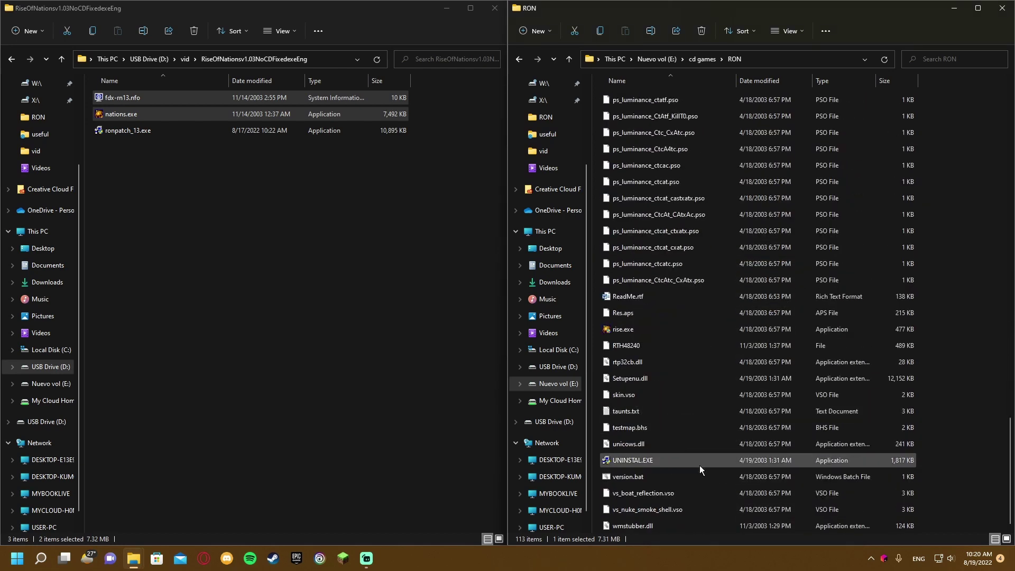
double_click(649, 328)
right_click(649, 329)
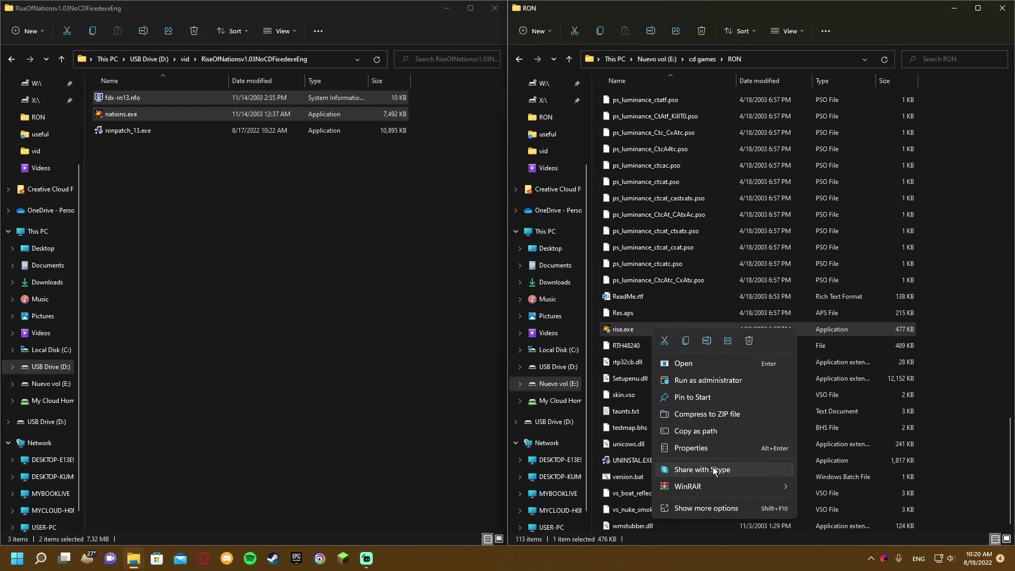
click(708, 448)
click(701, 276)
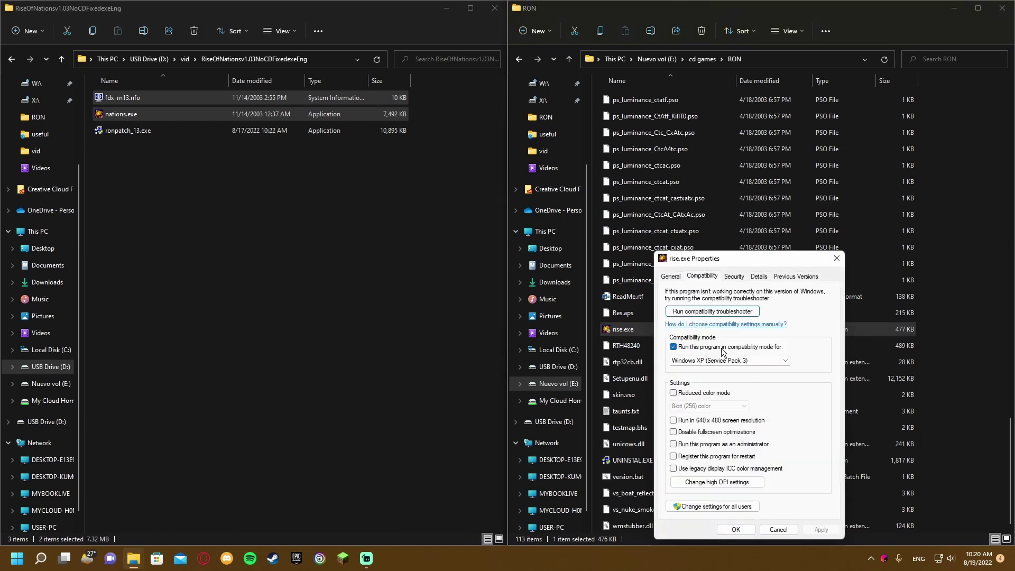
click(735, 530)
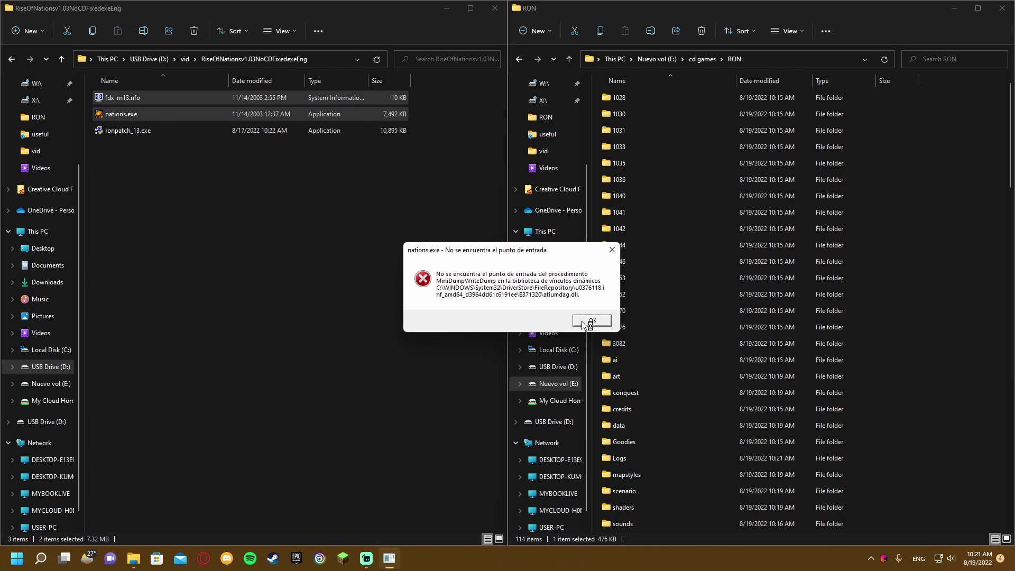
- In Task Manager, end both Rise of Nations (32 bit) processes and dismiss the entry-point errors
key(super)
text(task manager)
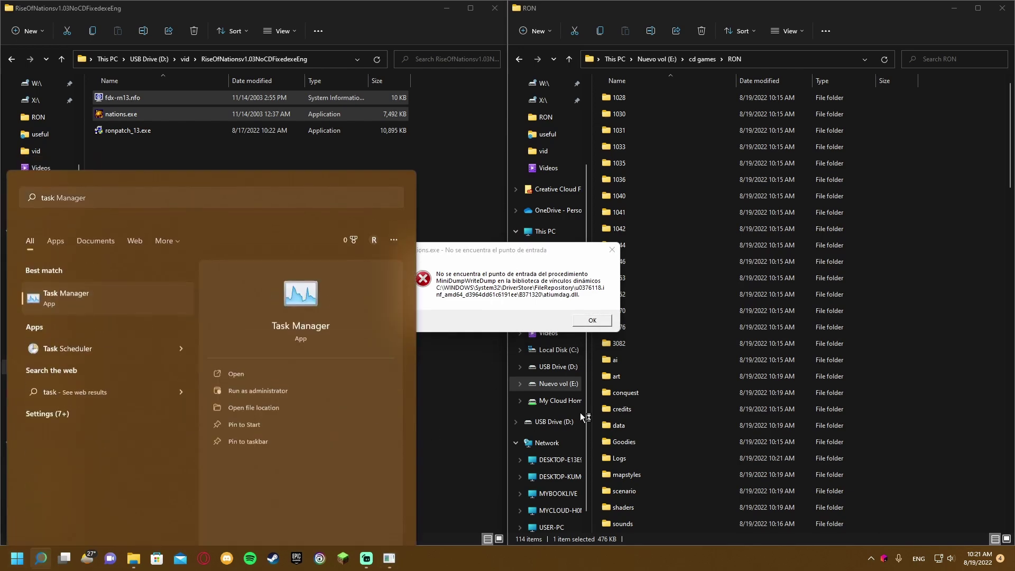
key(Return)
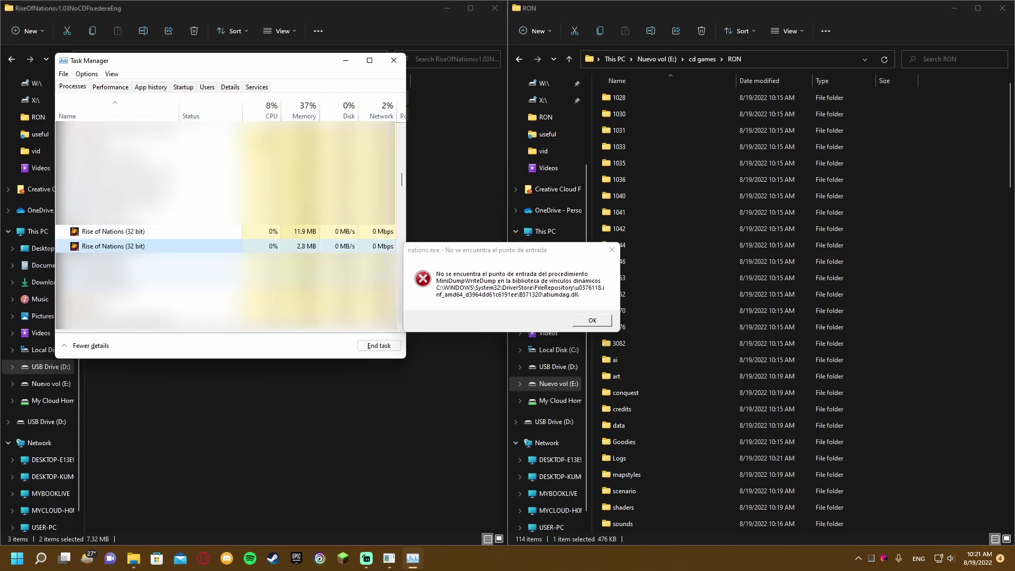
click(378, 346)
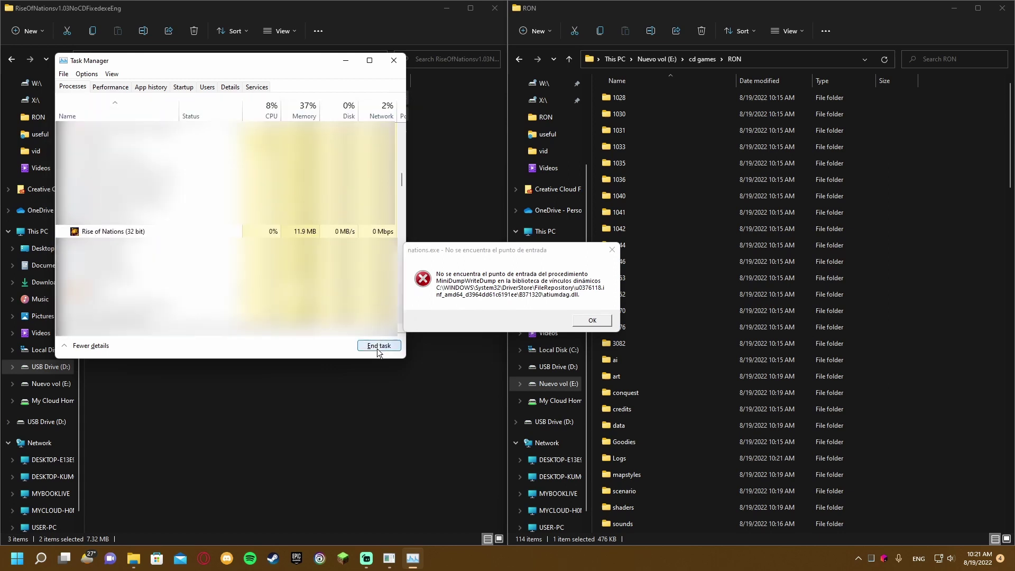
click(592, 320)
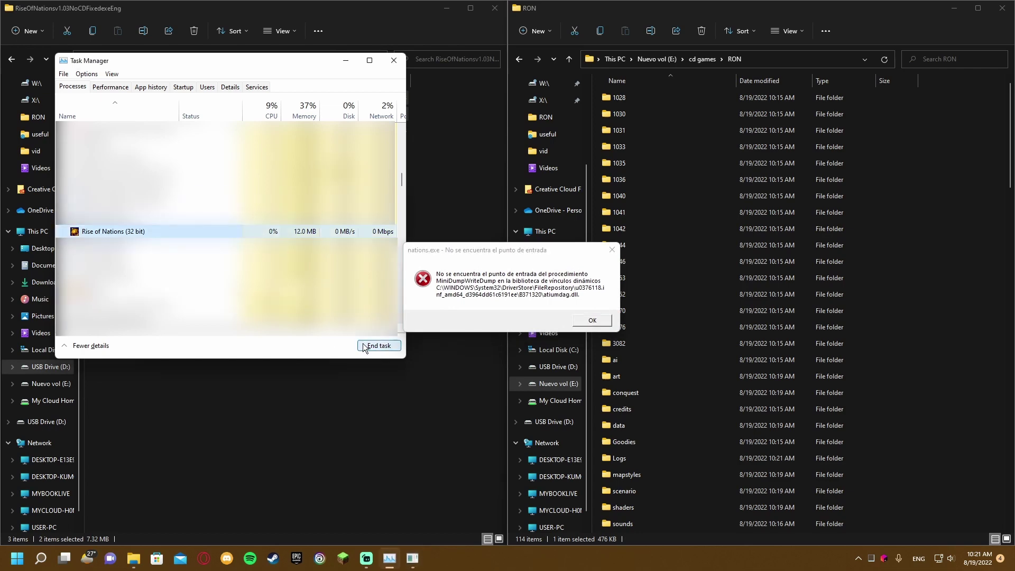
click(365, 346)
click(592, 321)
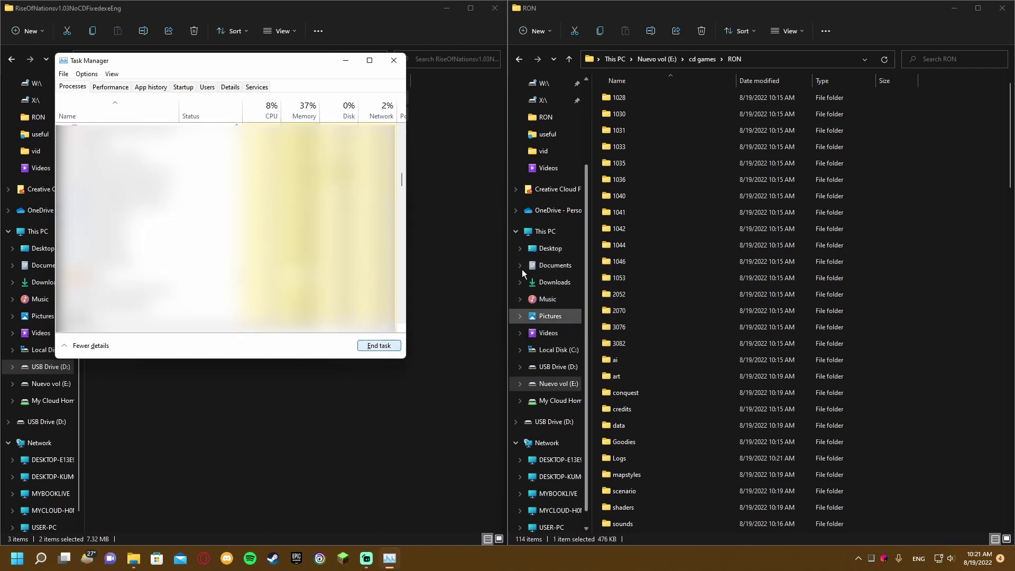
click(400, 59)
- Rename dbghelp.dll in the RON game folder by appending _old, making dbghelp_old.dll
scroll(877, 434, down, 12)
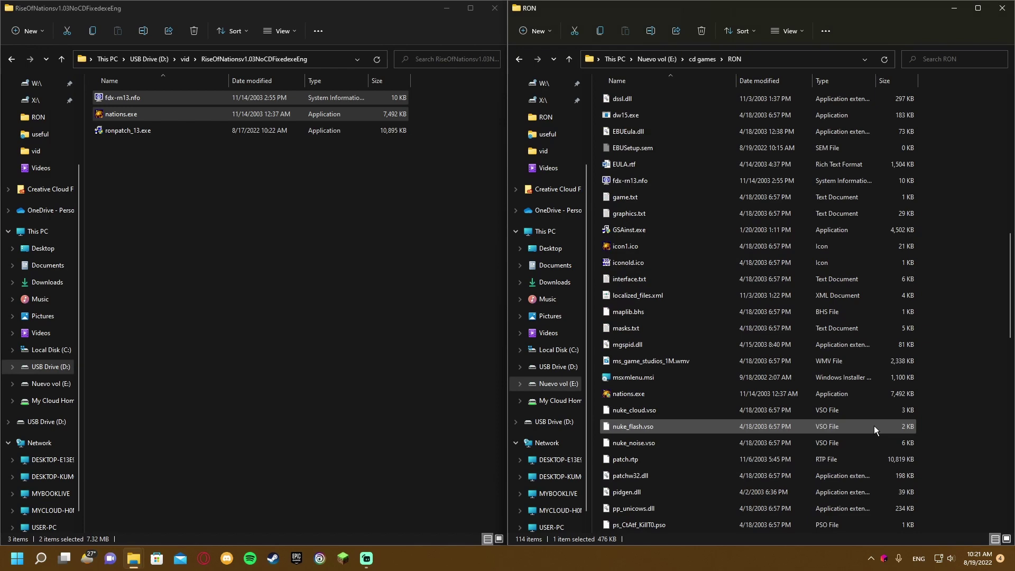
scroll(790, 402, up, 2)
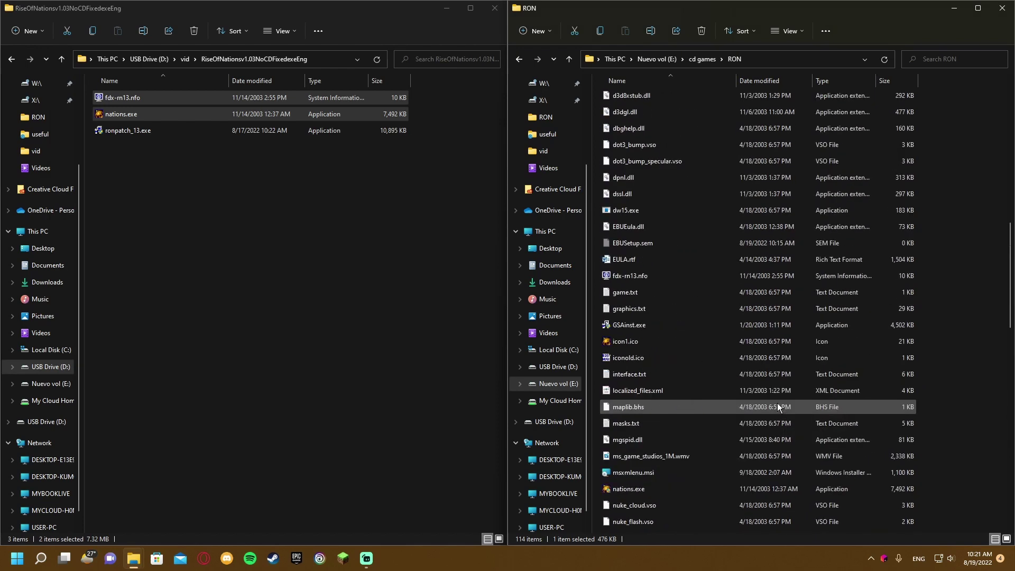
scroll(743, 334, up, 8)
scroll(733, 354, down, 3)
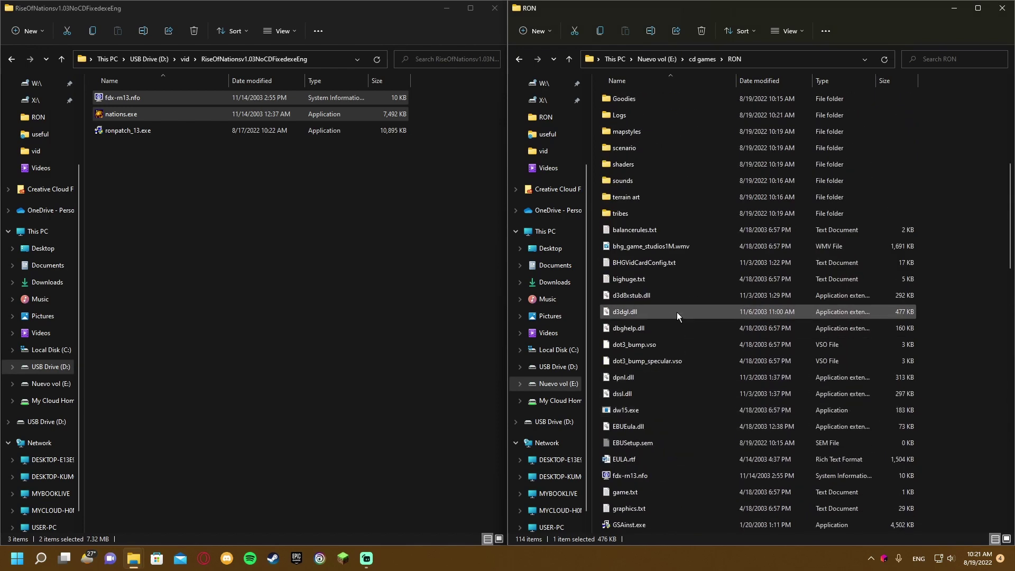
click(651, 324)
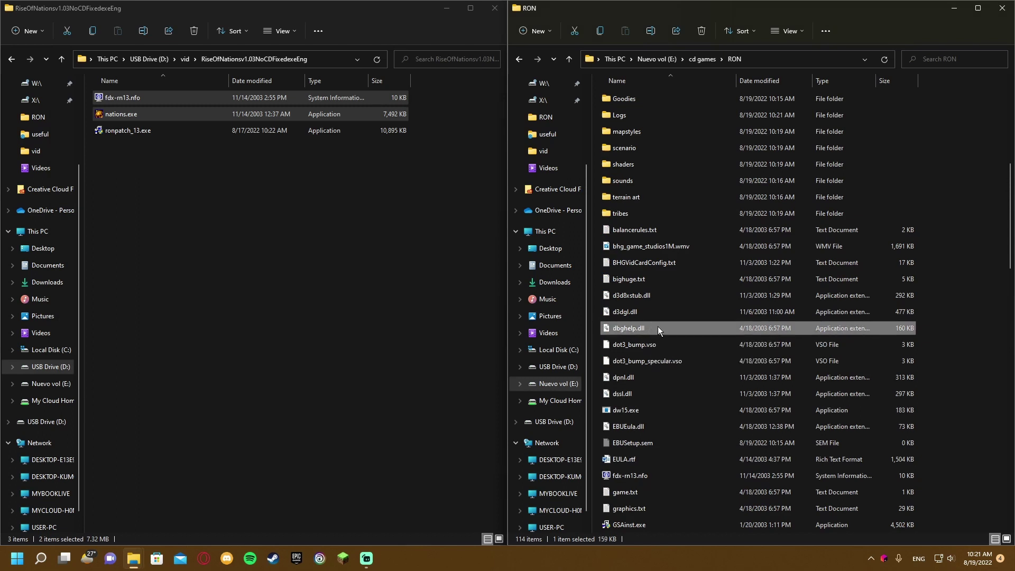
right_click(658, 328)
click(715, 471)
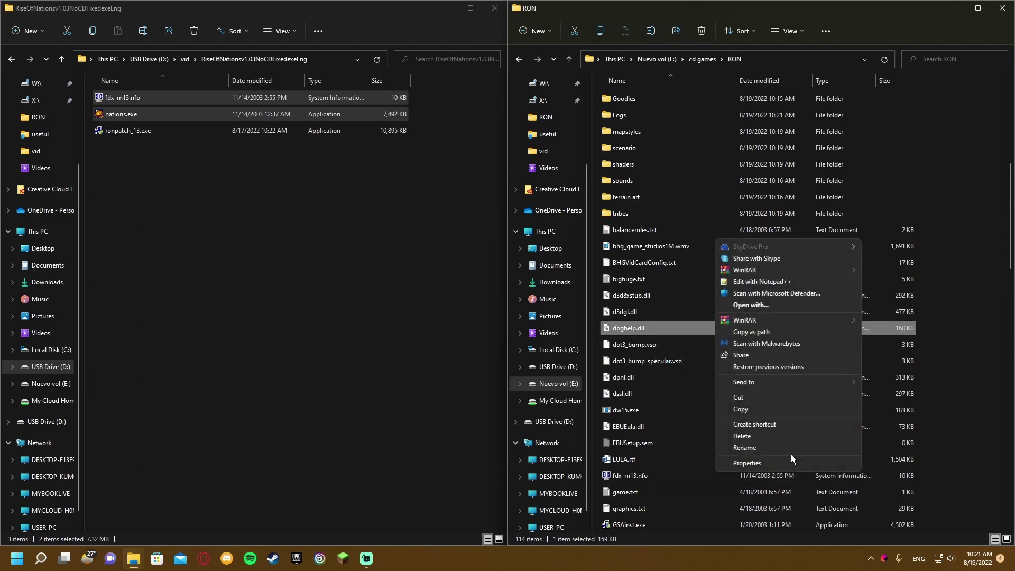
click(750, 448)
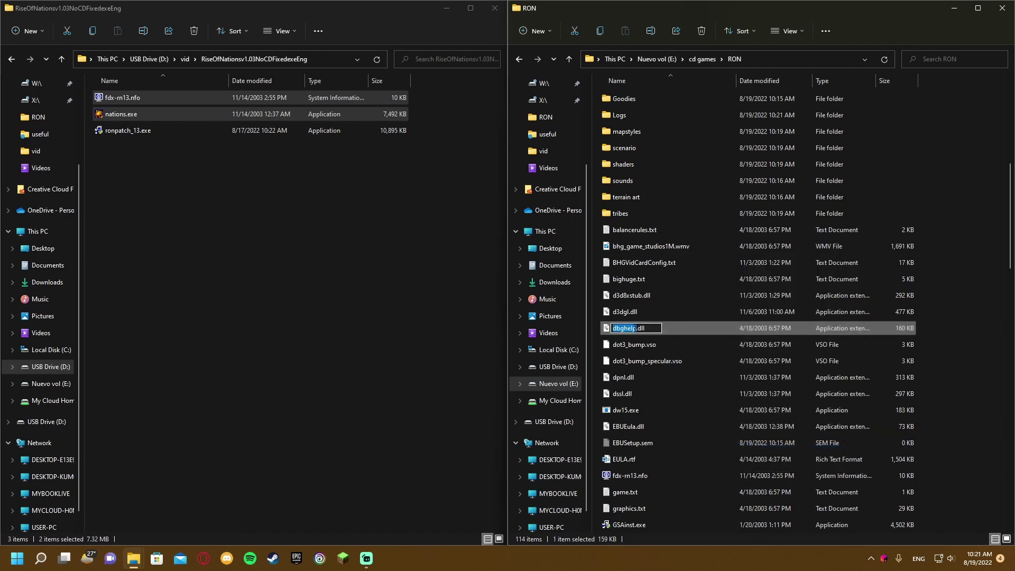
text(_old)
key(Return)
scroll(647, 369, down, 20)
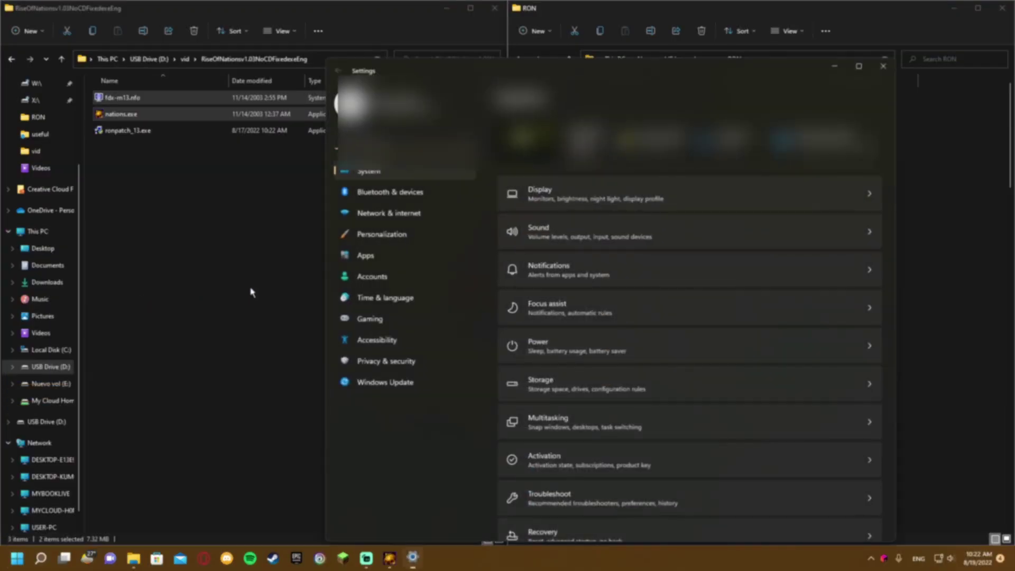
- Open the Display settings page and confirm Scale is 100% (Recommended) at 1920 × 1080
click(547, 201)
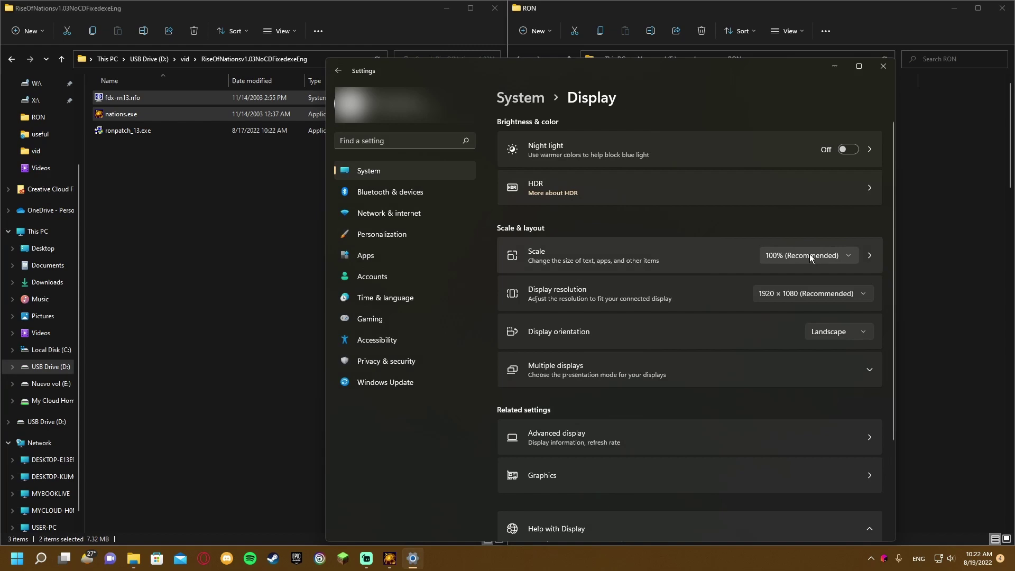
- Close Settings to return to the Rise of Nations game
click(885, 67)
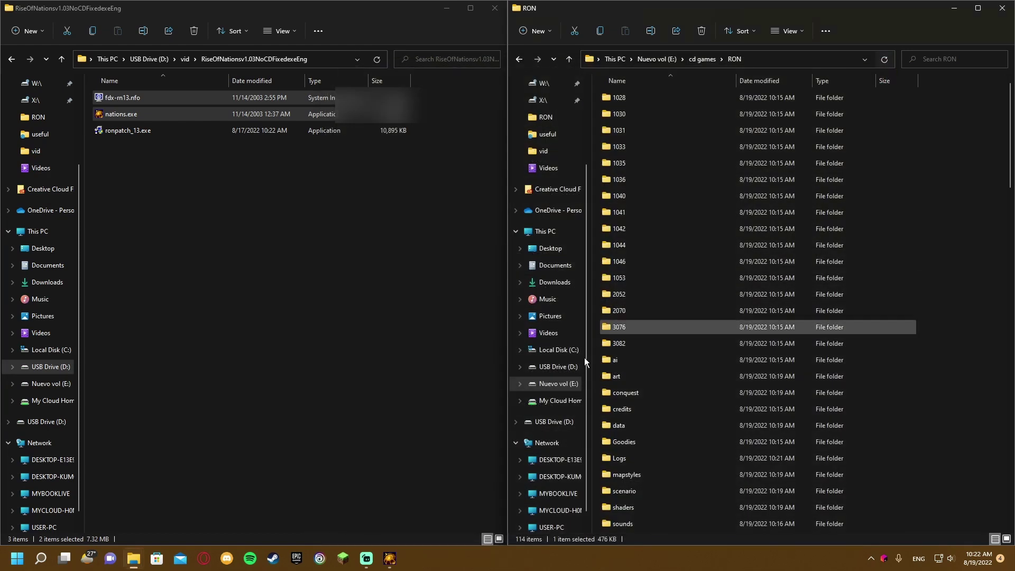